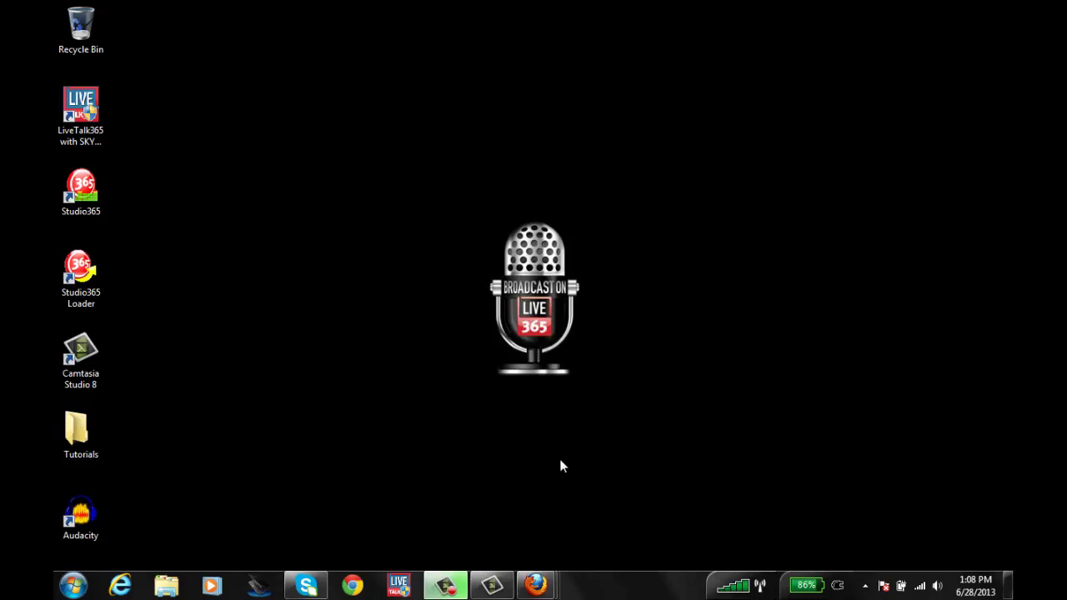
Bring up the de-listing email and highlight its DMCA violation reason.
{"action": "mouse_move", "coordinate": [536, 579]}
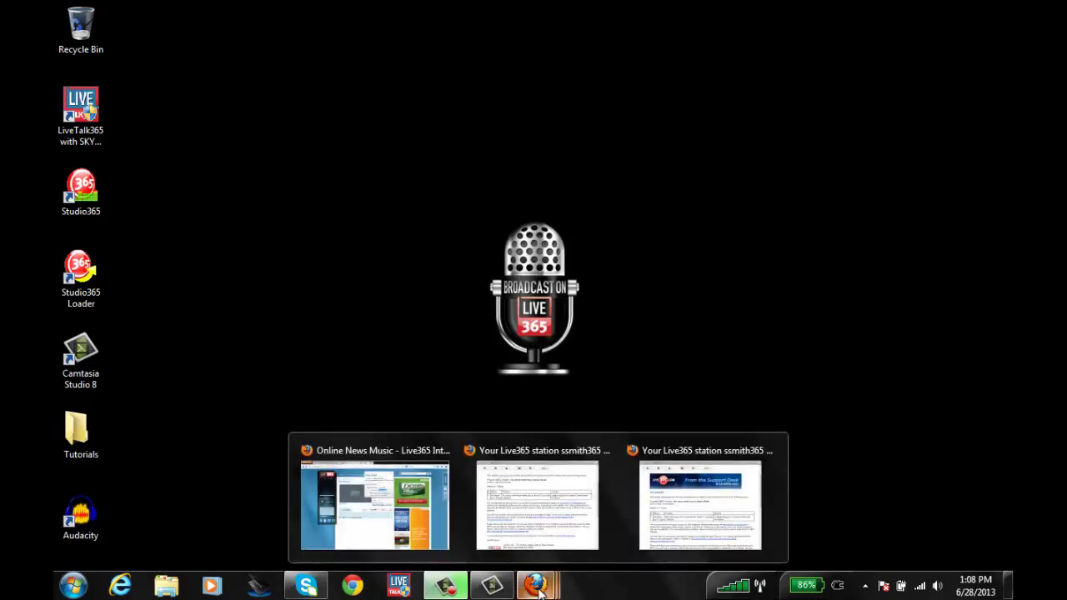
{"action": "left_click", "coordinate": [781, 511]}
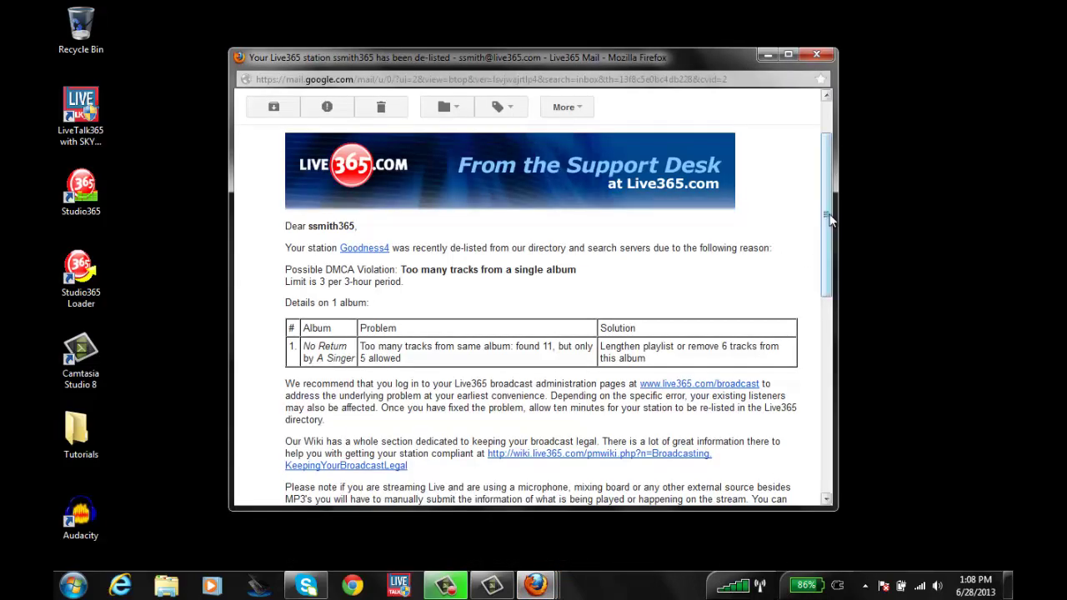
{"action": "left_click_drag", "start_coordinate": [831, 222], "coordinate": [832, 249]}
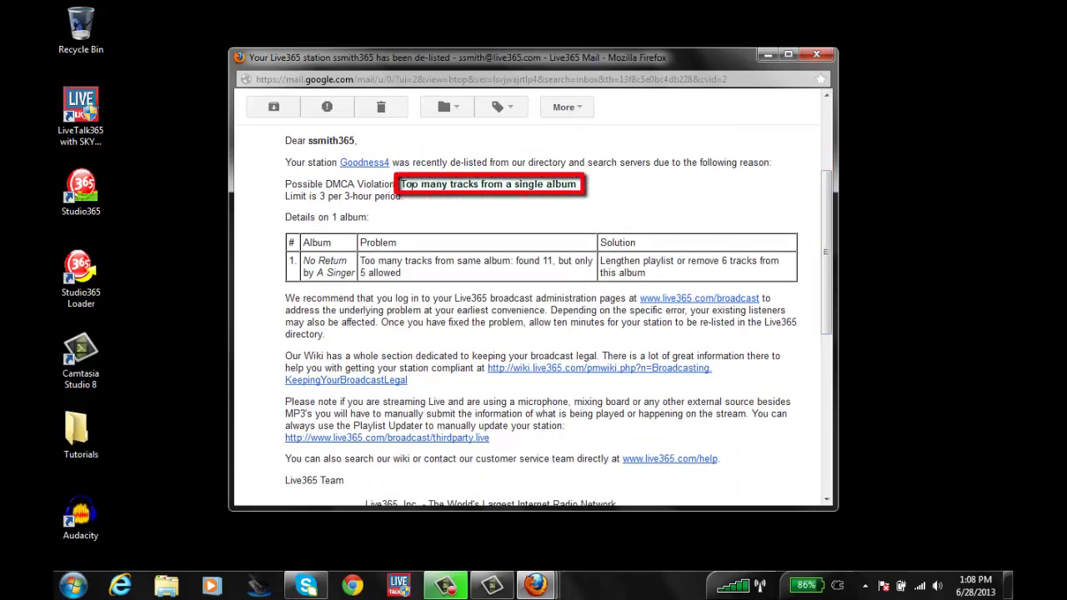
{"action": "left_click_drag", "start_coordinate": [399, 184], "coordinate": [569, 184]}
{"action": "left_click", "coordinate": [398, 224]}
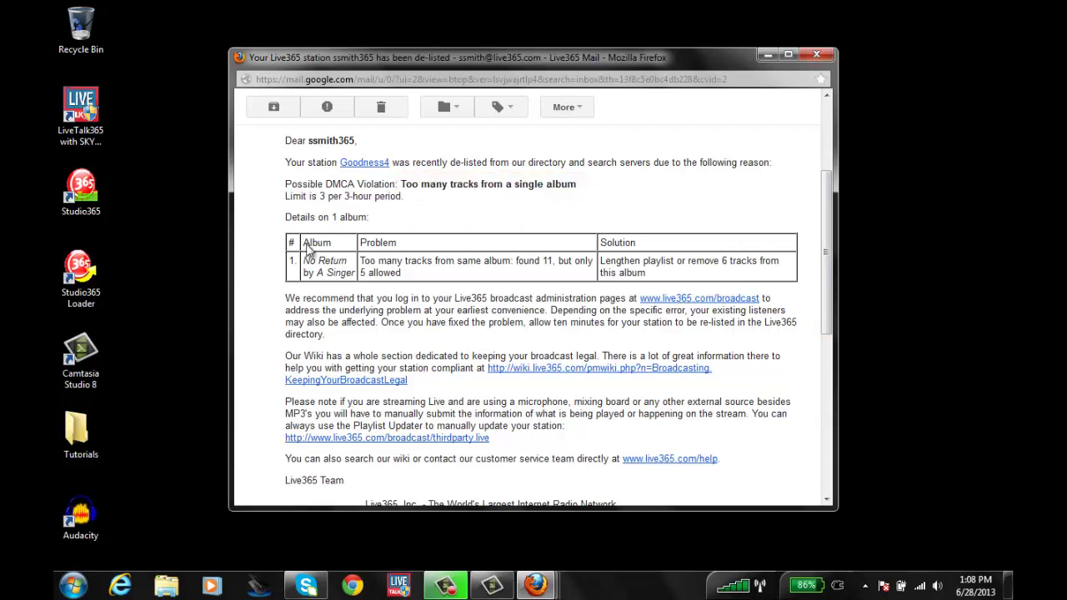
Highlight the No Return album, artist and Problem details, then minimize the email window.
{"action": "left_click_drag", "start_coordinate": [303, 261], "coordinate": [357, 279]}
{"action": "left_click", "coordinate": [422, 279]}
{"action": "double_click", "coordinate": [389, 244]}
{"action": "left_click", "coordinate": [595, 202]}
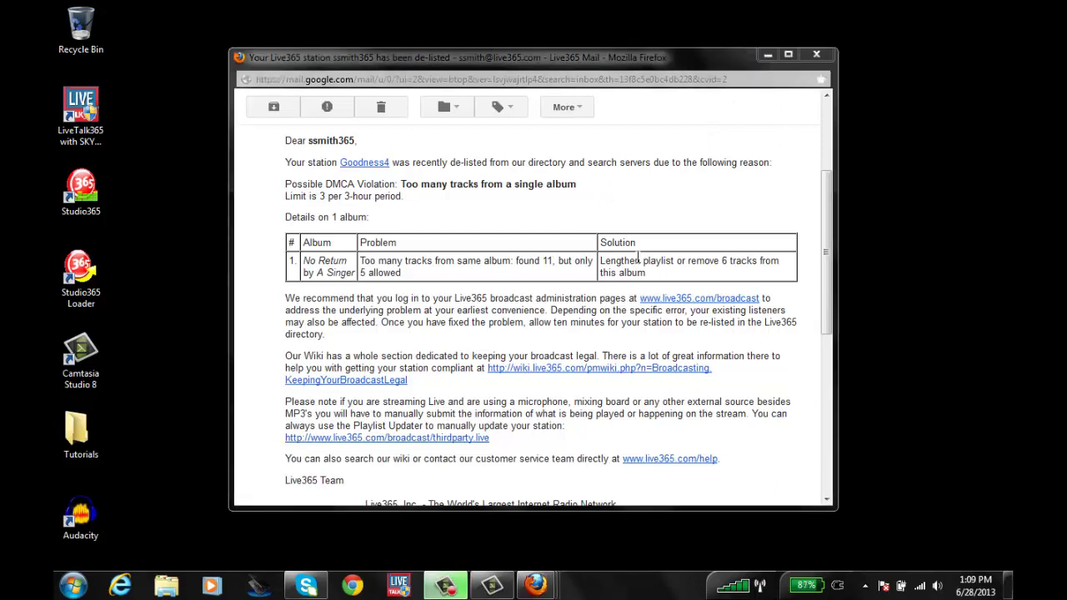
{"action": "left_click", "coordinate": [769, 56]}
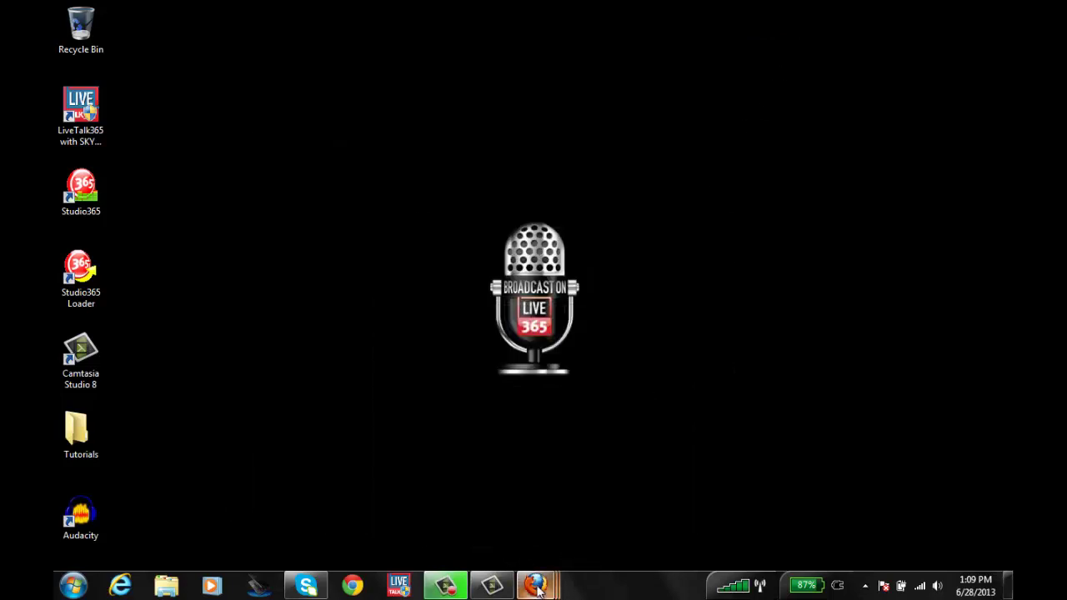
Restore the Live365 Goodness4 station page from the taskbar and log in to the account.
{"action": "mouse_move", "coordinate": [538, 588]}
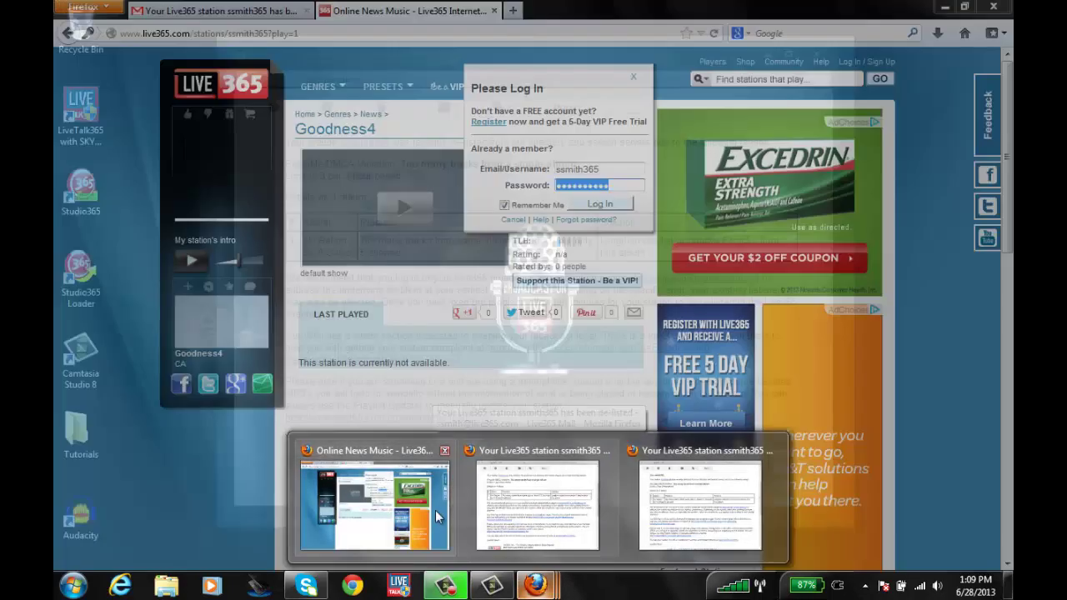
{"action": "left_click", "coordinate": [435, 510]}
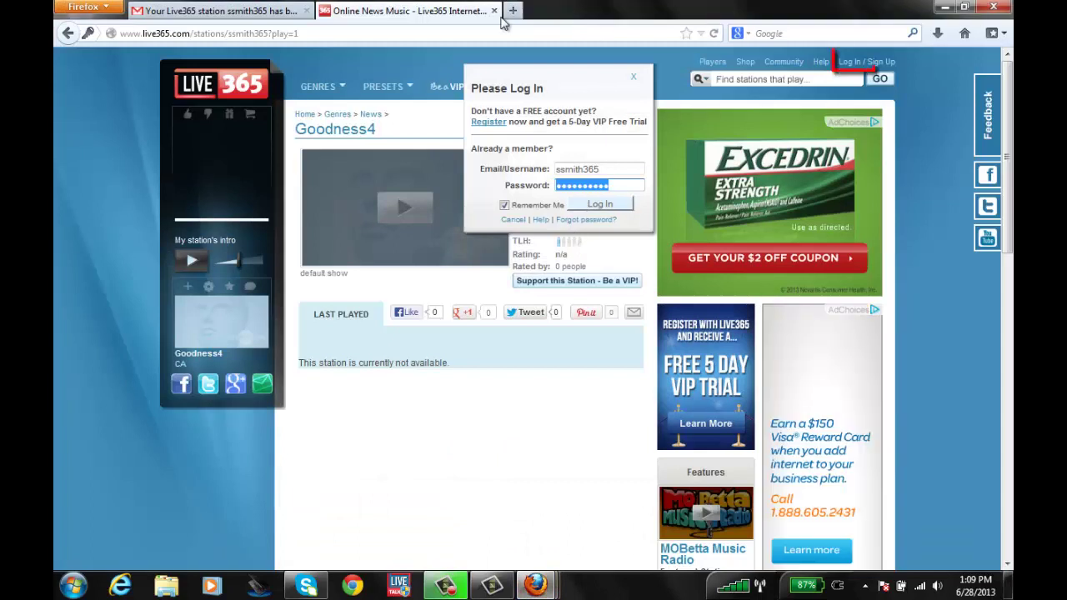
{"action": "left_click", "coordinate": [600, 208]}
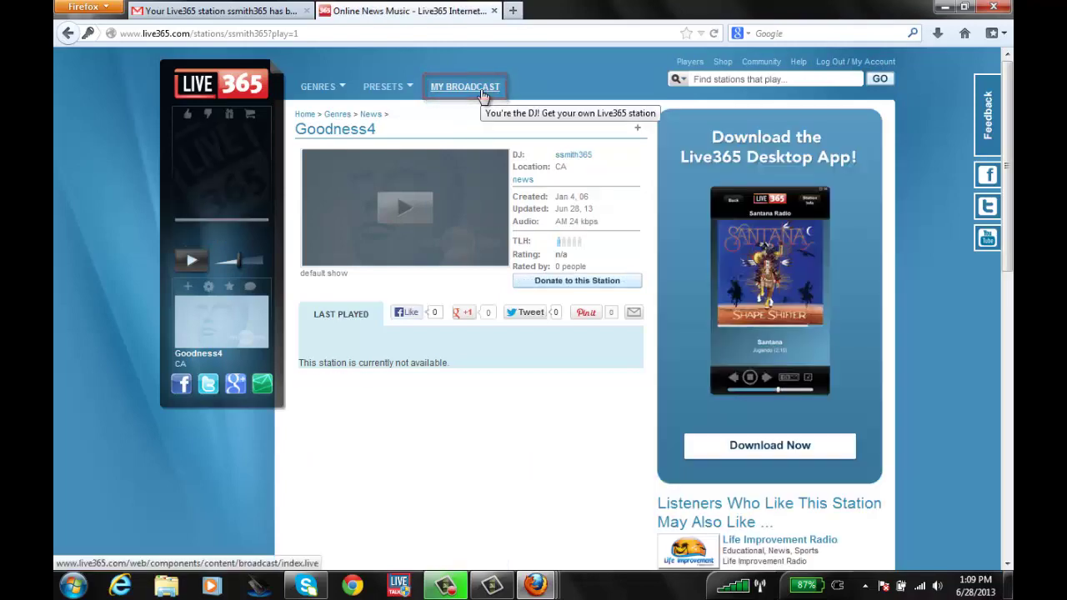
Open My Broadcast and the DMCA violation details for playlist List03.
{"action": "left_click", "coordinate": [482, 92]}
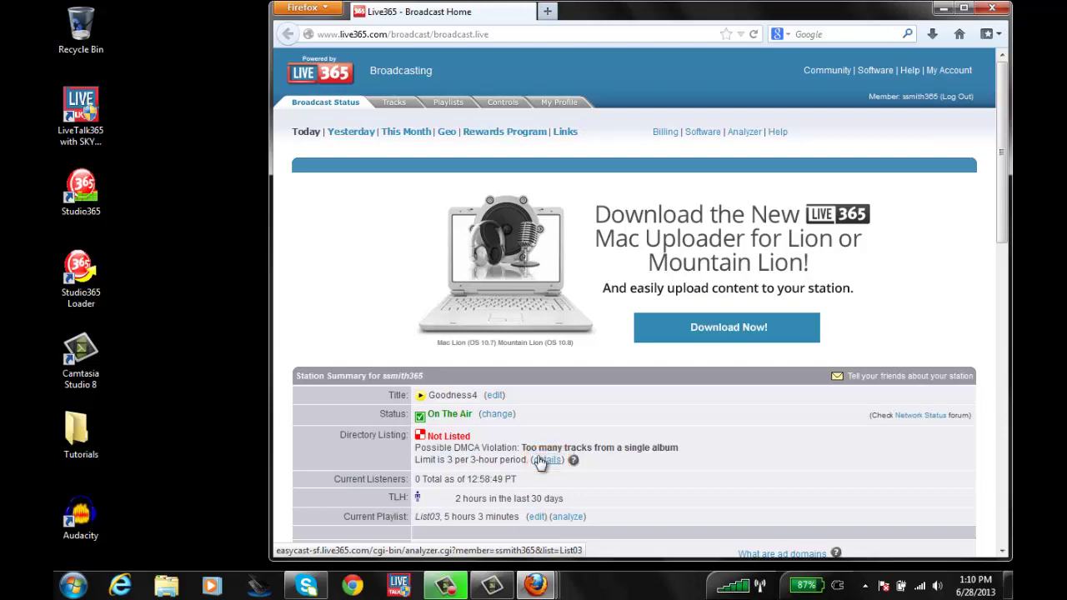
{"action": "left_click", "coordinate": [540, 461]}
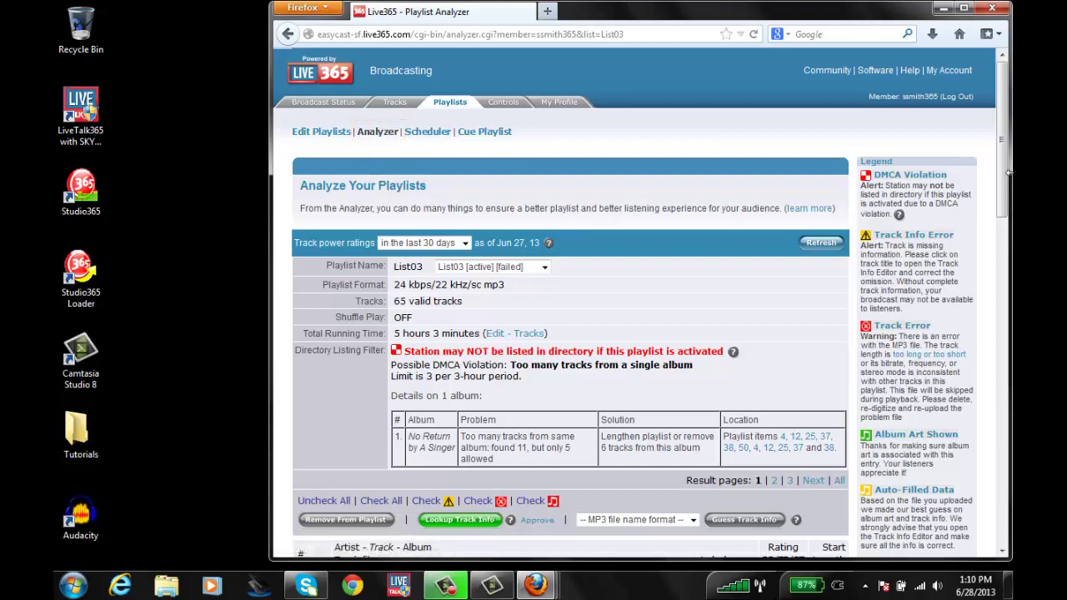
{"action": "left_click_drag", "start_coordinate": [1006, 156], "coordinate": [1005, 192]}
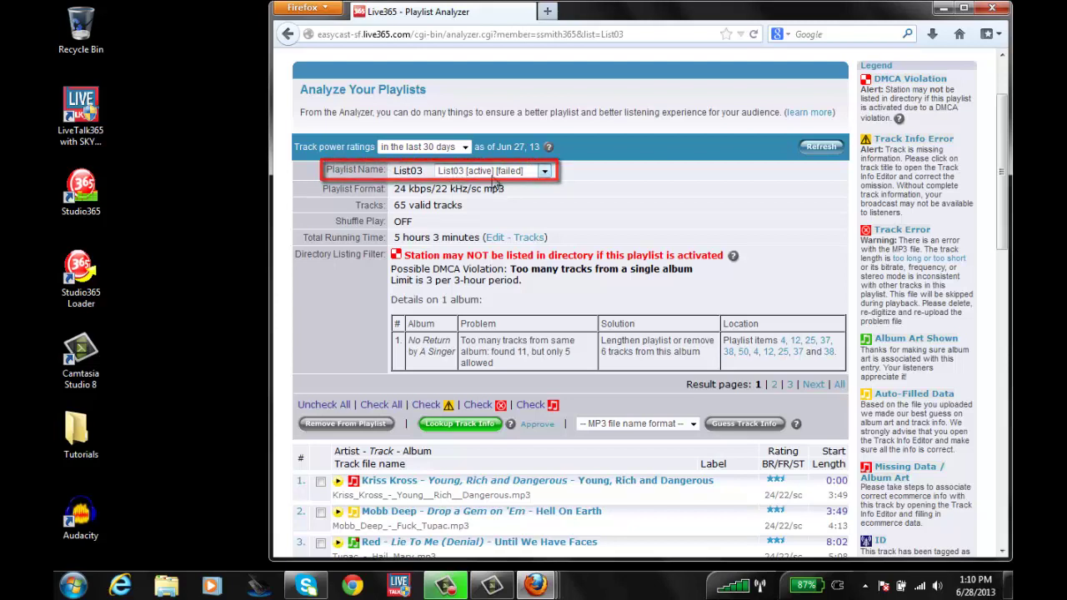
{"action": "left_click", "coordinate": [523, 173]}
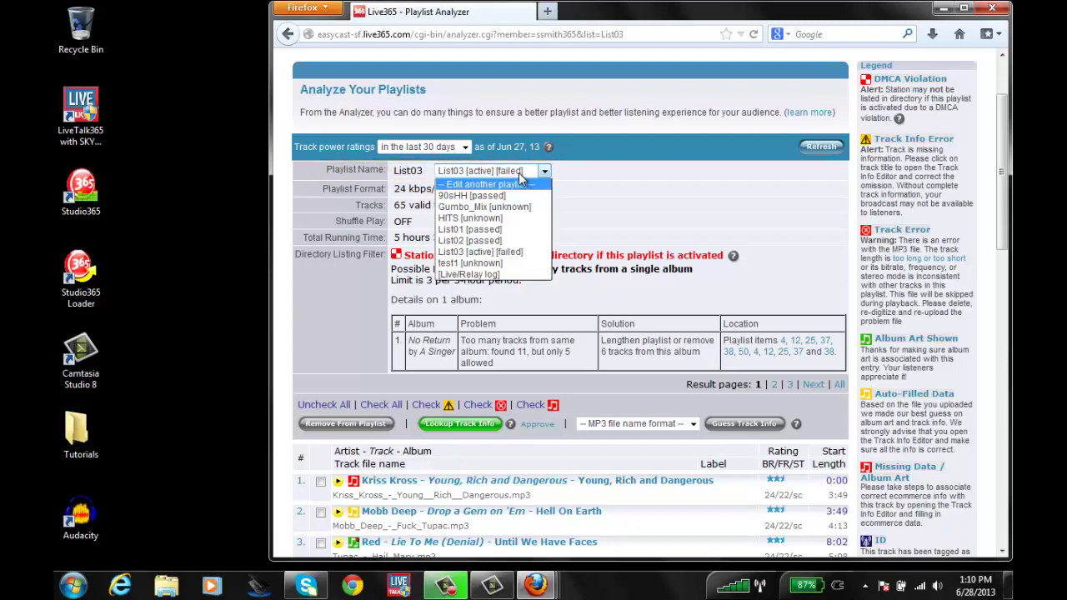
{"action": "left_click", "coordinate": [565, 178]}
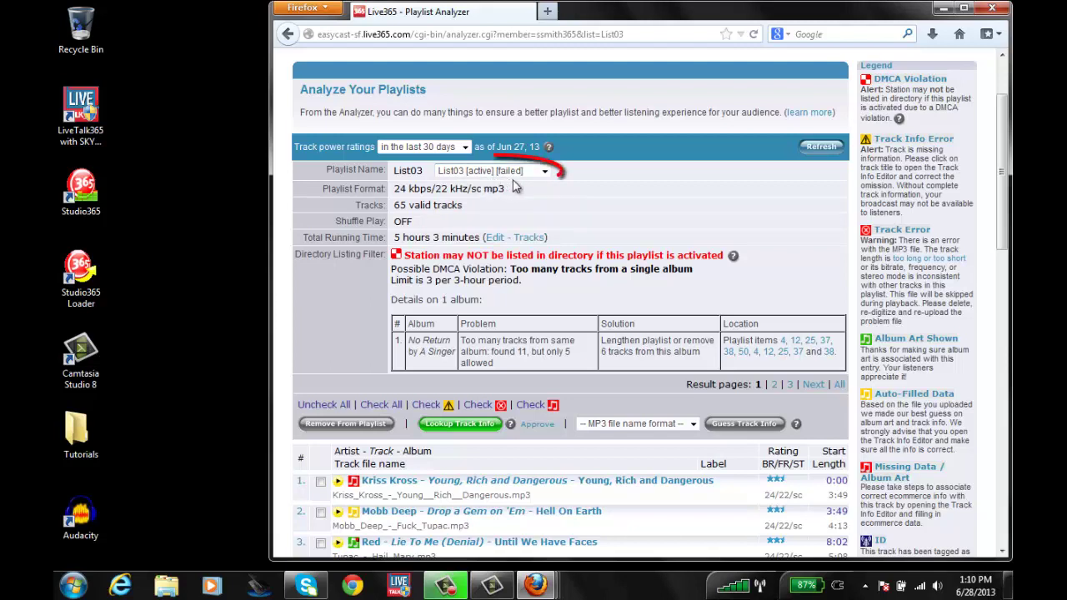
{"action": "left_click_drag", "start_coordinate": [1005, 165], "coordinate": [1004, 225]}
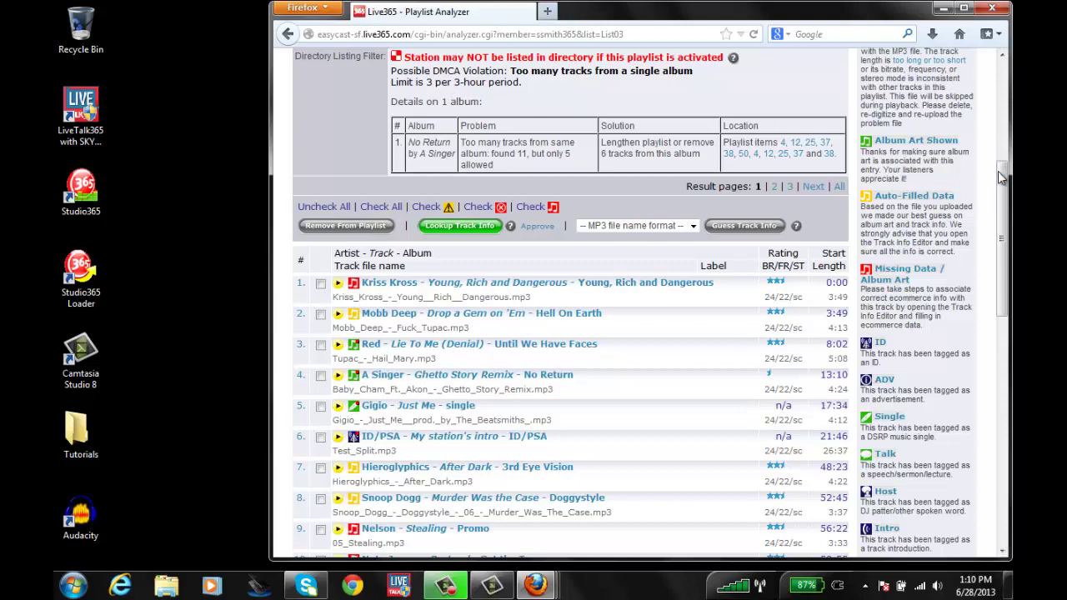
Check No Return tracks 4, 12 and 25 for removal in the List03 track list.
{"action": "scroll", "coordinate": [1005, 185], "scroll_direction": "down", "scroll_amount": 1}
{"action": "scroll", "coordinate": [1005, 185], "scroll_direction": "down", "scroll_amount": 2}
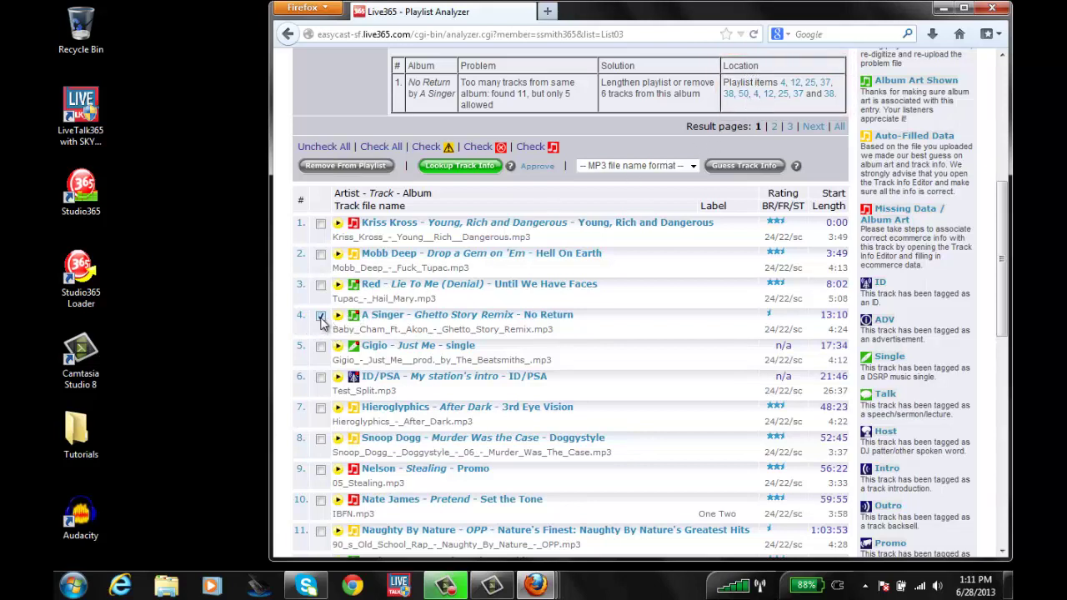
{"action": "left_click_drag", "start_coordinate": [1006, 228], "coordinate": [1006, 287]}
{"action": "left_click", "coordinate": [320, 383]}
{"action": "left_click_drag", "start_coordinate": [1008, 350], "coordinate": [1009, 433]}
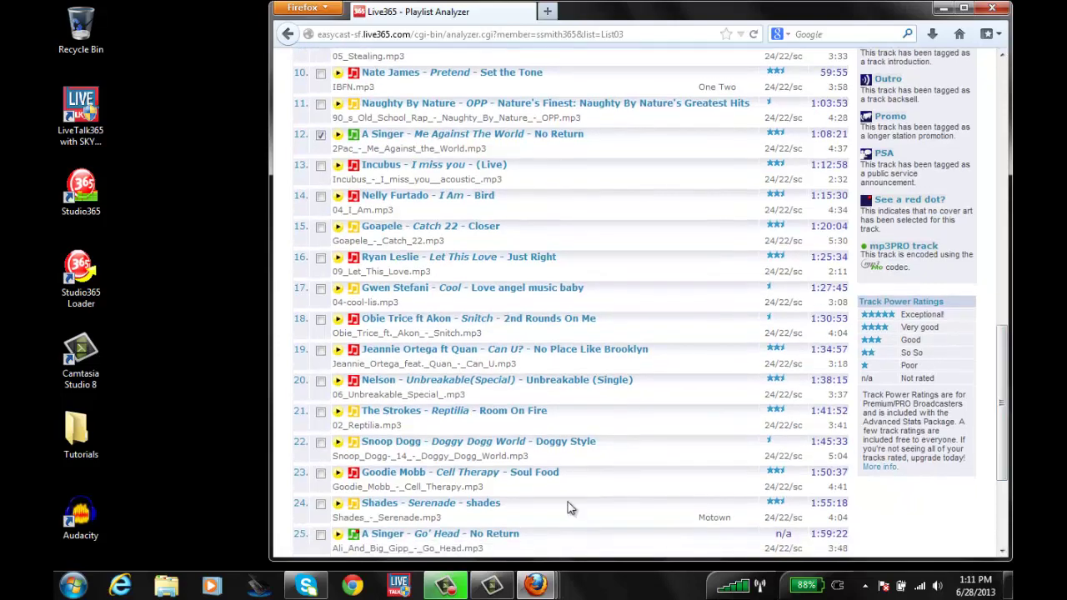
{"action": "left_click", "coordinate": [321, 535]}
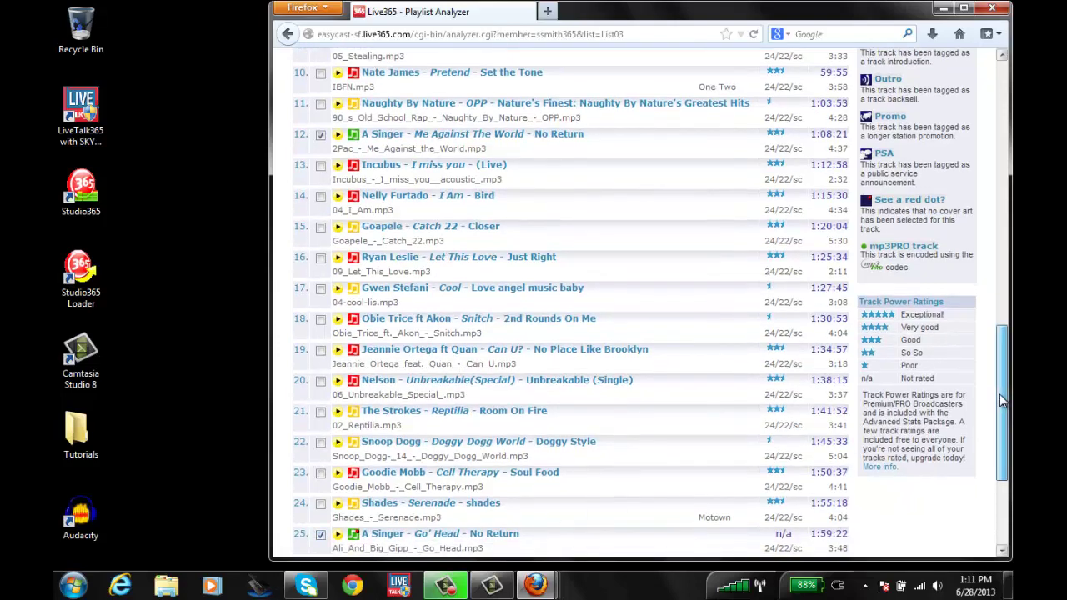
{"action": "left_click_drag", "start_coordinate": [1003, 401], "coordinate": [1002, 220]}
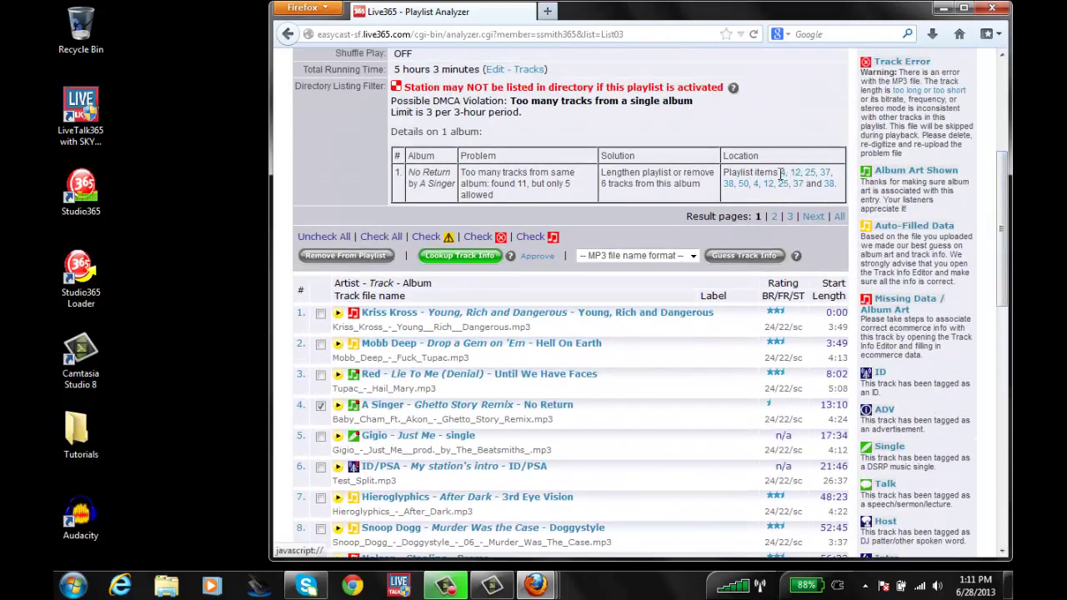
Remove the three checked No Return tracks from List03, leaving 62 valid tracks, then open the broadcast controls.
{"action": "left_click", "coordinate": [324, 262]}
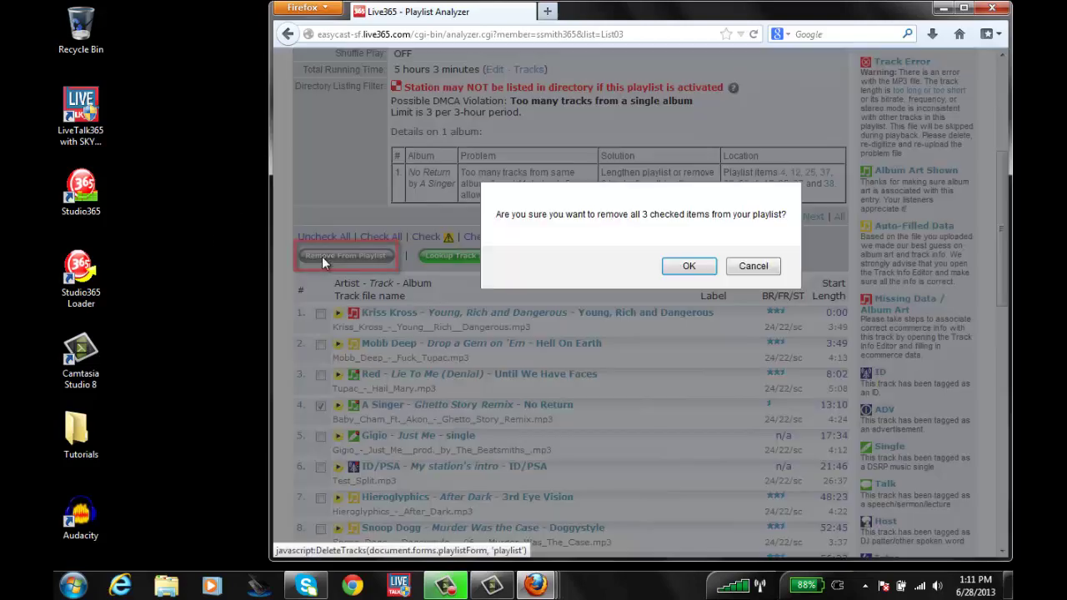
{"action": "left_click", "coordinate": [688, 266]}
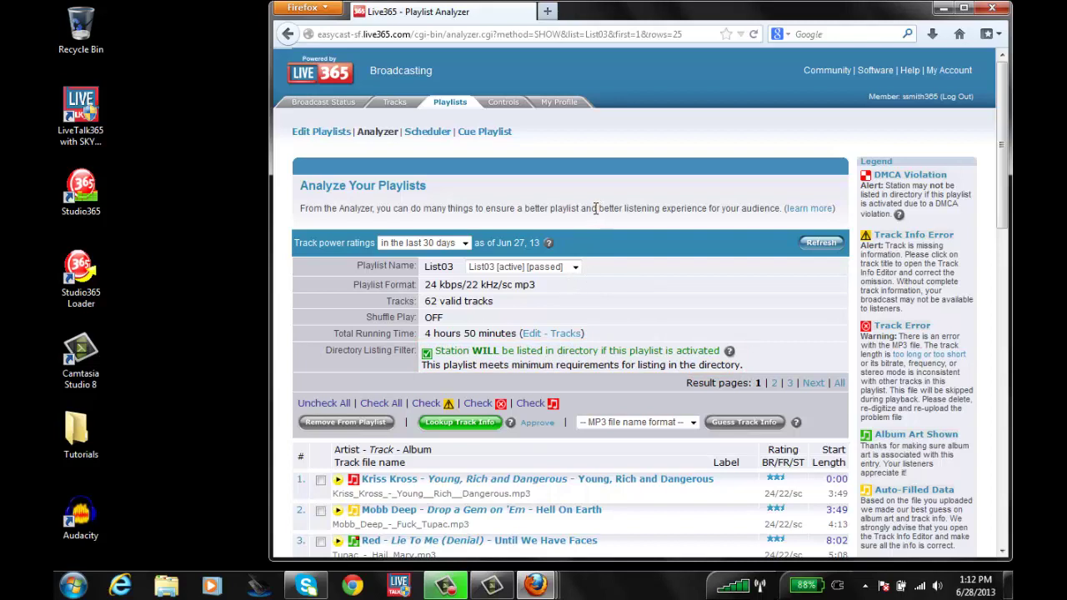
{"action": "left_click", "coordinate": [500, 138]}
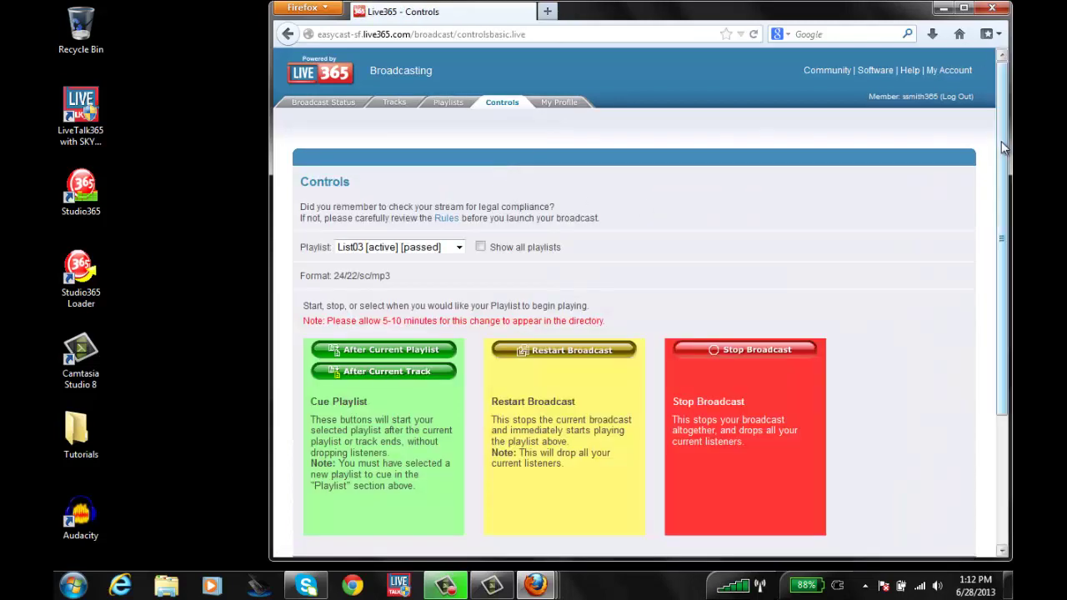
Confirm the Playlist dropdown shows List03 [active] [passed] on the Controls page.
{"action": "left_click_drag", "start_coordinate": [1005, 140], "coordinate": [1009, 214]}
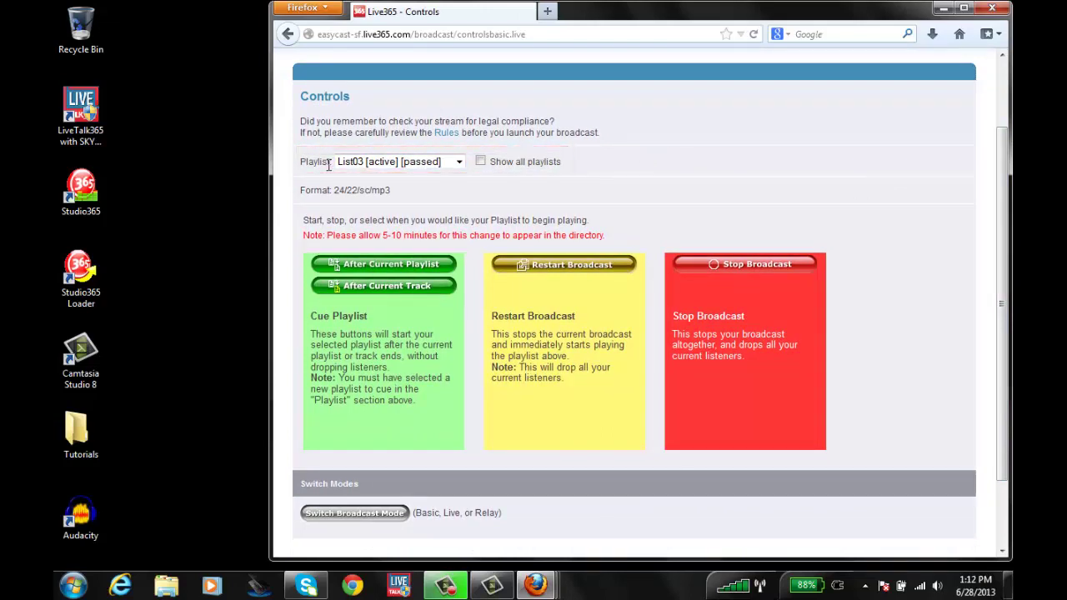
{"action": "left_click", "coordinate": [459, 162]}
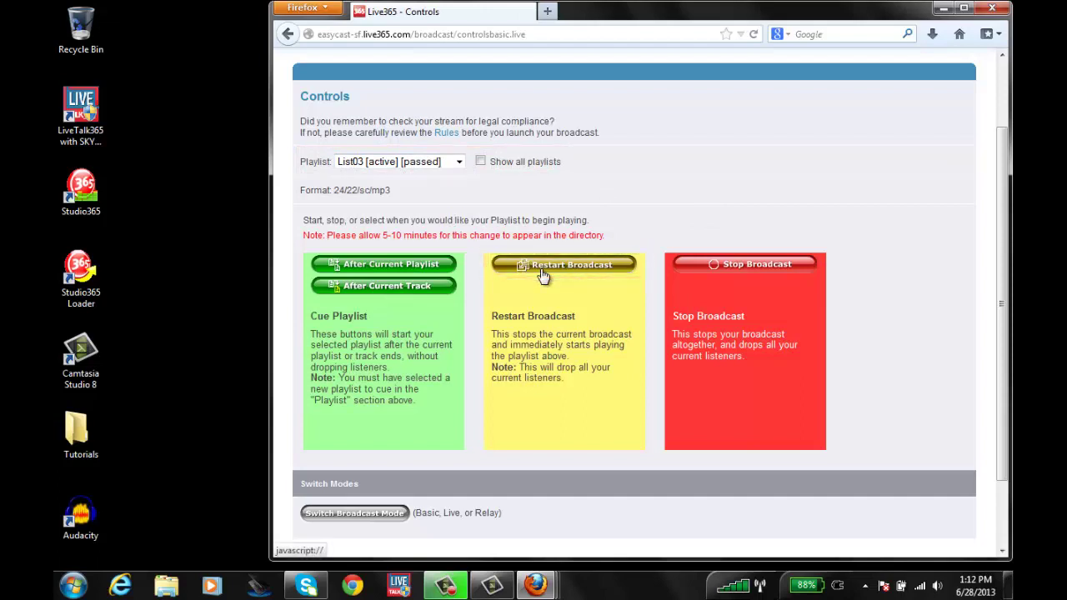
Restart the broadcast with List03 and note the 5-10 minute relisting wait.
{"action": "left_click", "coordinate": [542, 269]}
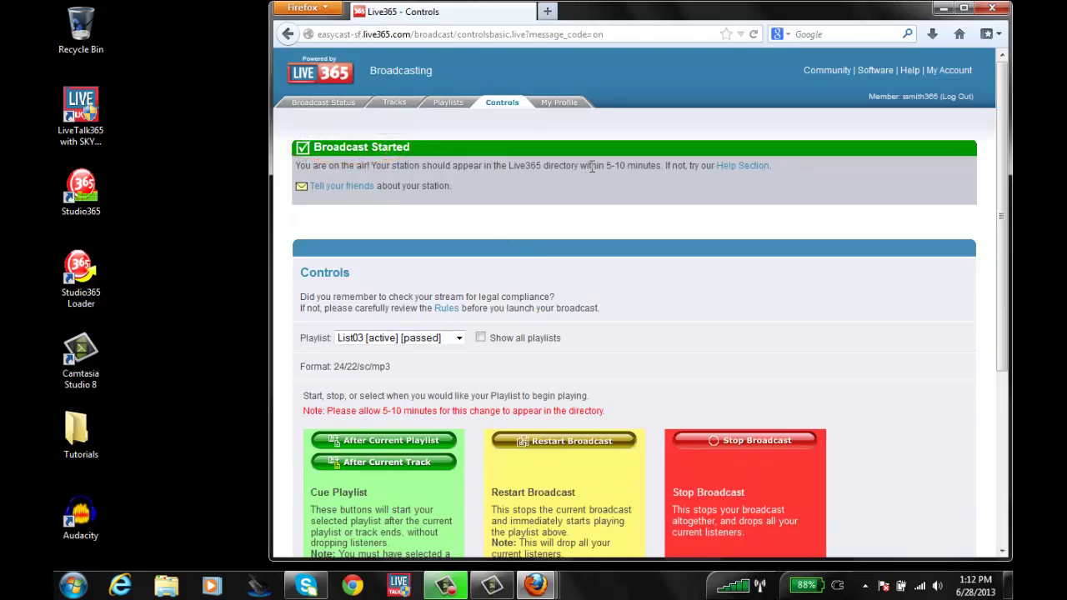
{"action": "left_click_drag", "start_coordinate": [604, 166], "coordinate": [663, 166]}
{"action": "left_click", "coordinate": [562, 180]}
View the Goodness4 station summary showing List03 at 4 hours 50 minutes.
{"action": "left_click", "coordinate": [326, 107]}
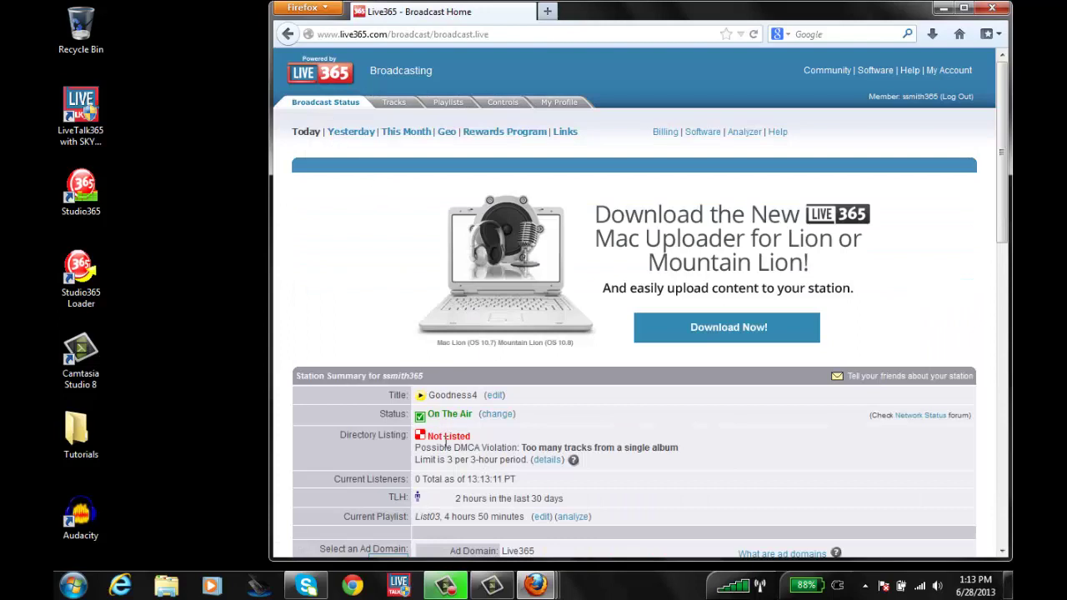